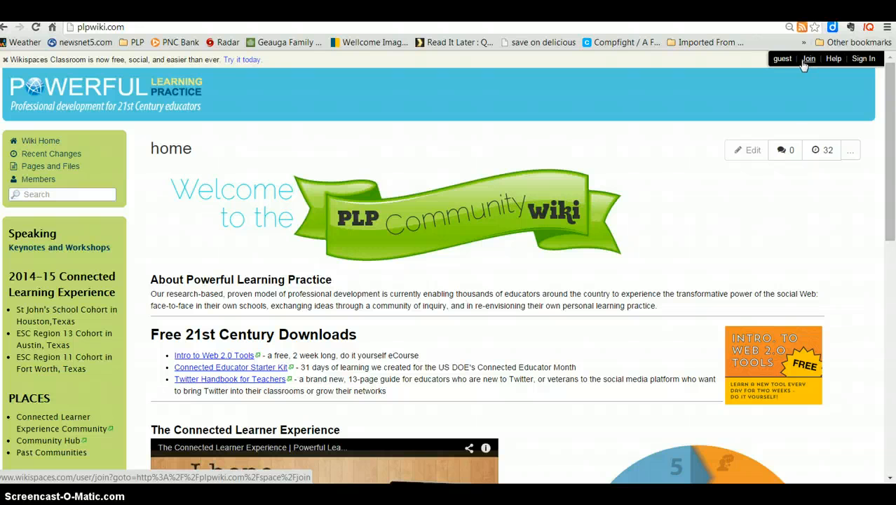
Sign in to the PLP wiki with the saved username and account password
left_click(863, 60)
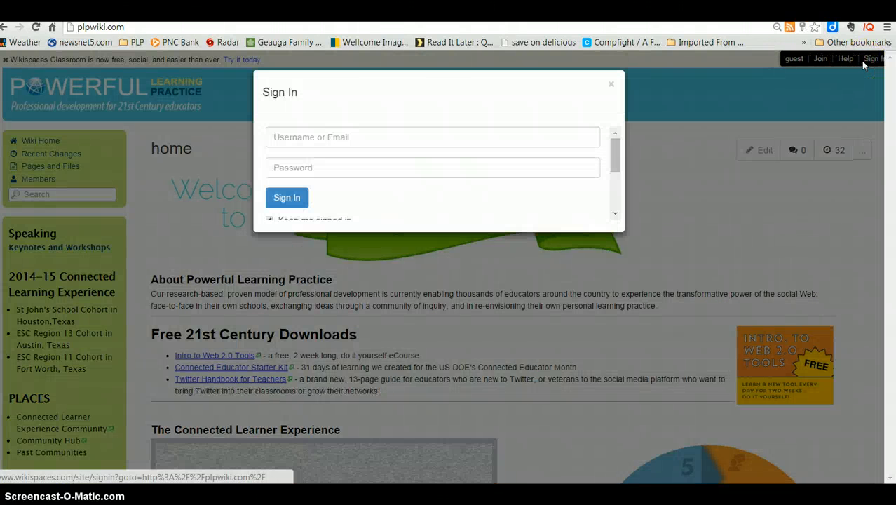
left_click(381, 137)
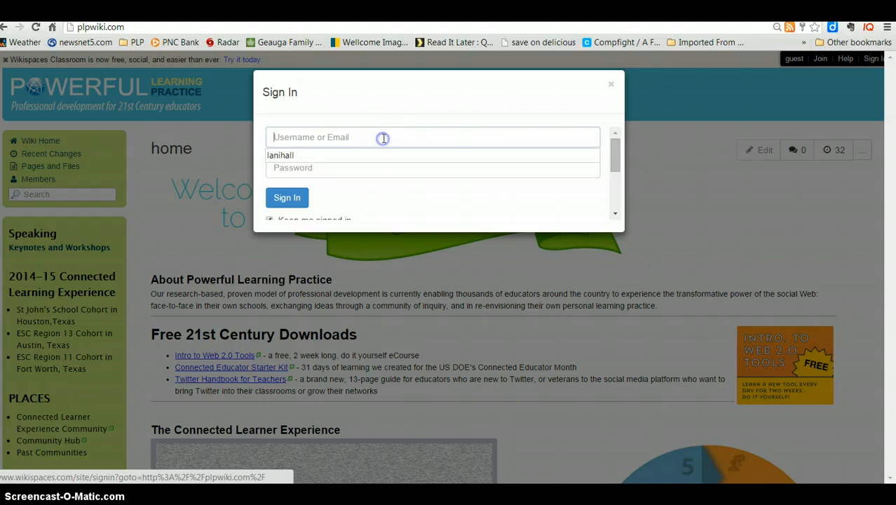
left_click(280, 156)
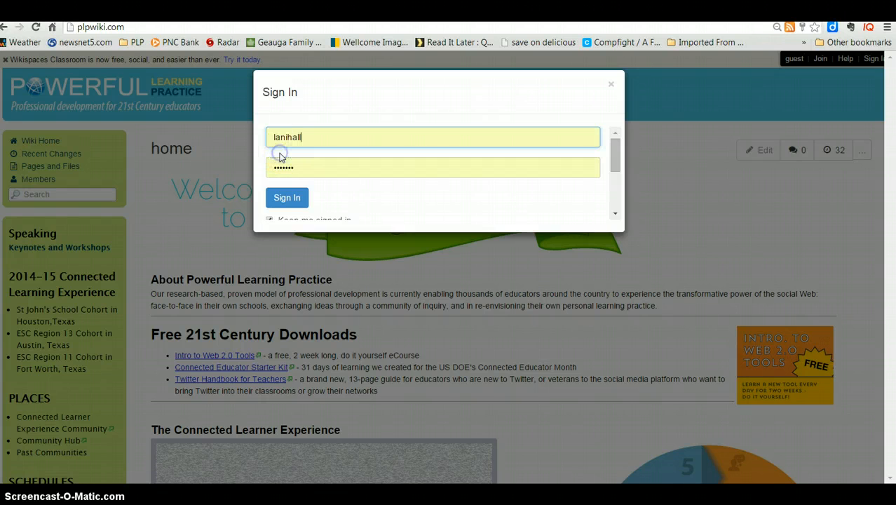
left_click(284, 203)
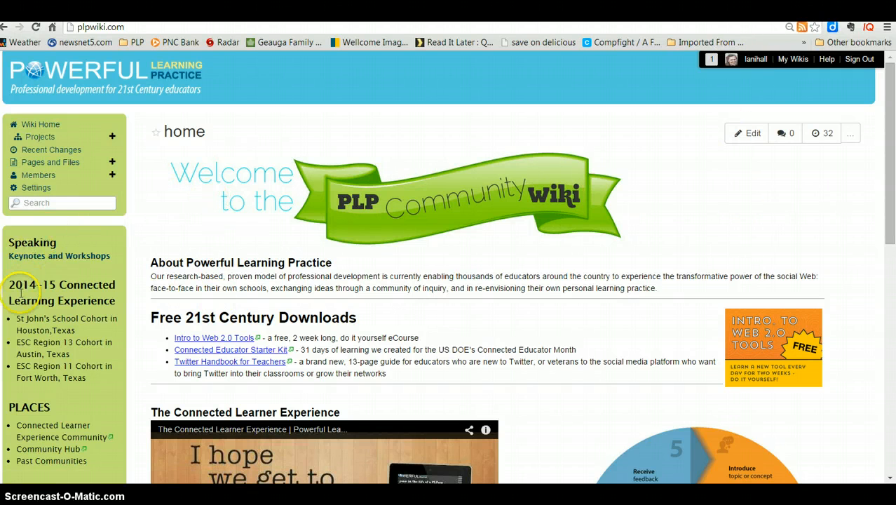
Open the School Teams page of the St John's School cohort and view a Houston Christian member's page and a St. John's School member's page
left_click(45, 321)
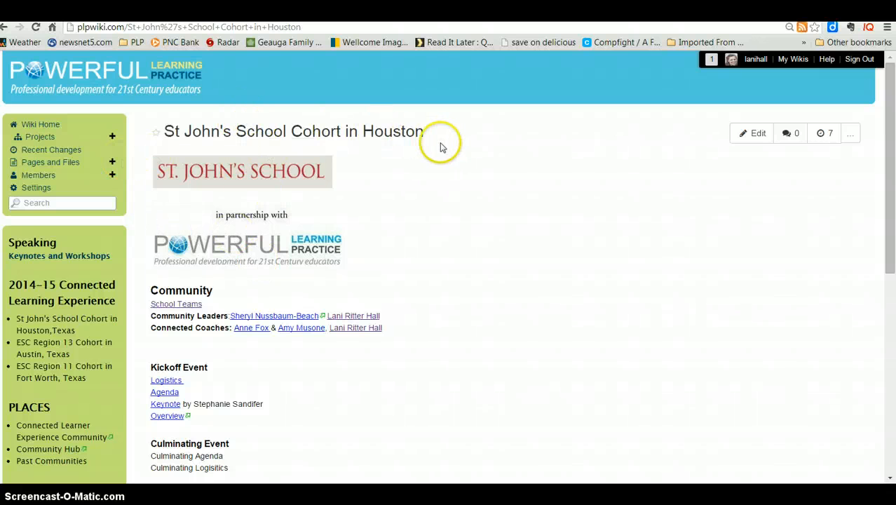
left_click(171, 306)
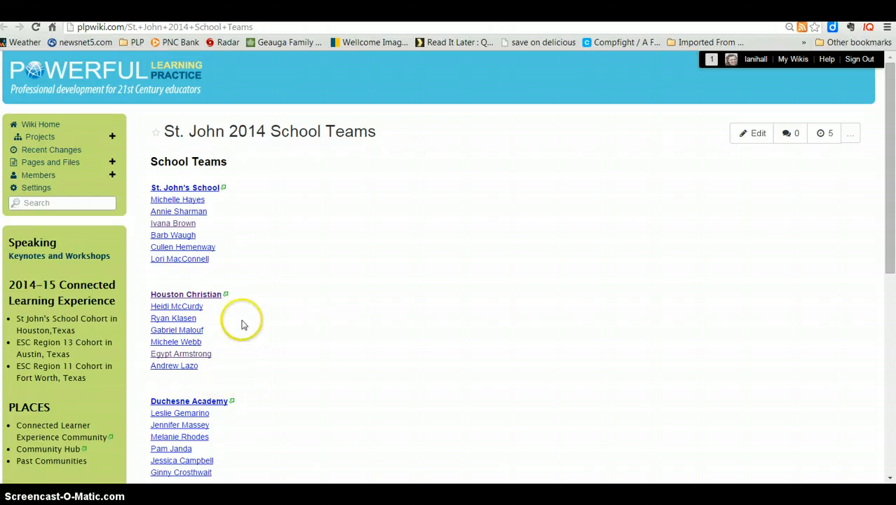
left_click(187, 354)
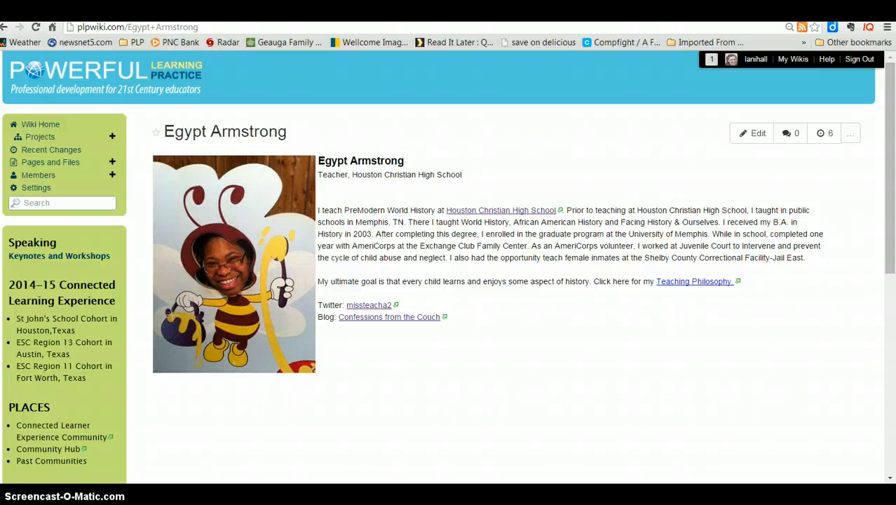
left_click(5, 28)
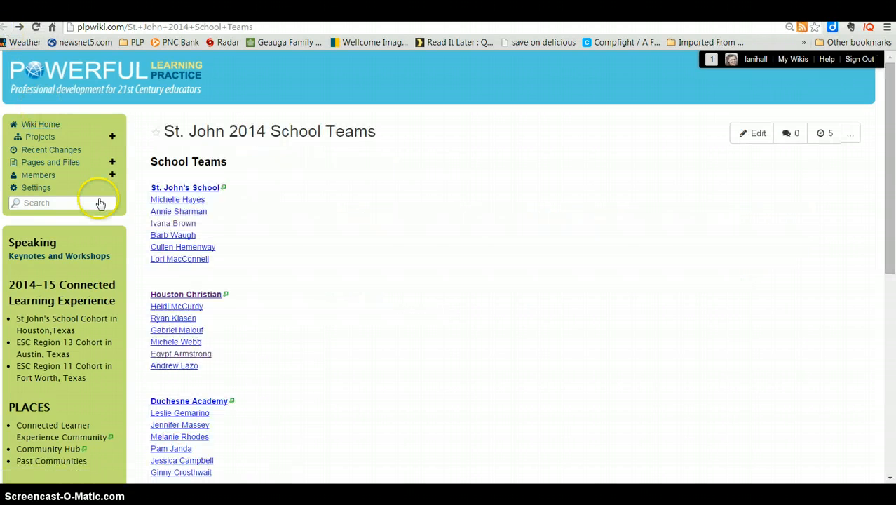
left_click(175, 237)
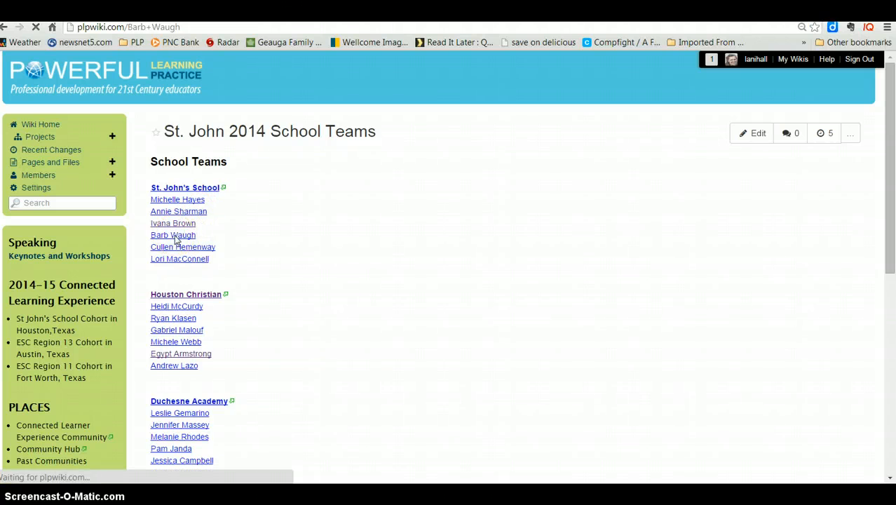
left_click(216, 196)
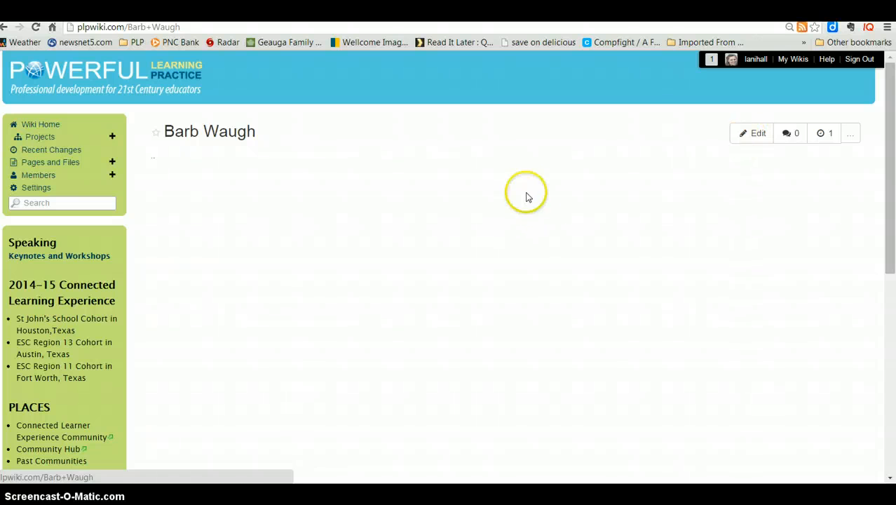
Create a new wiki page named demonstration, using no template (a blank page)
left_click(112, 162)
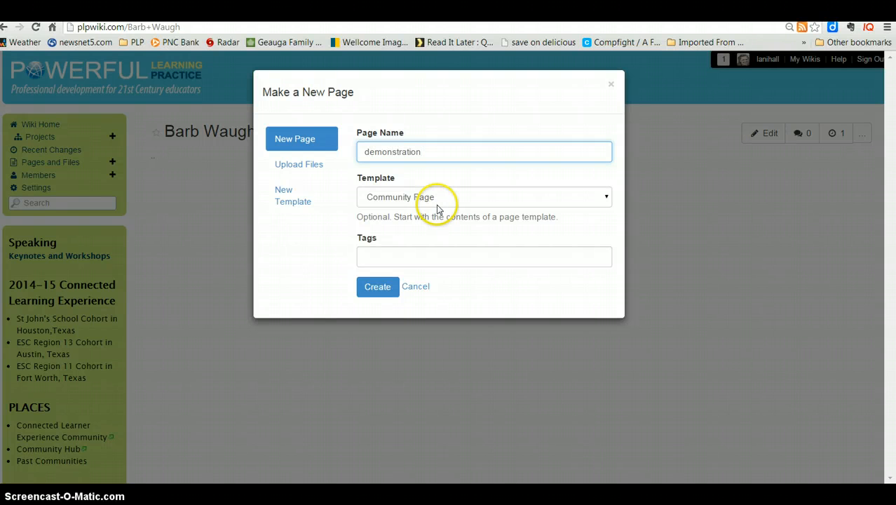
left_click(606, 197)
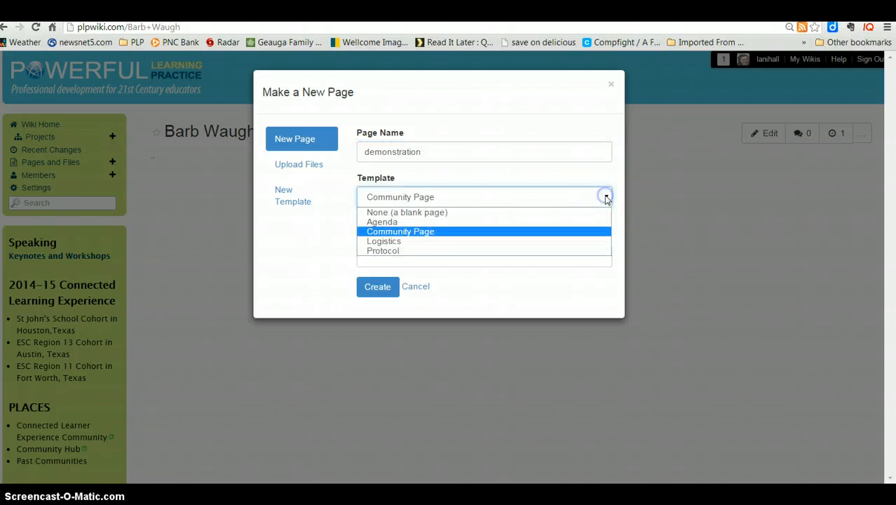
left_click(525, 212)
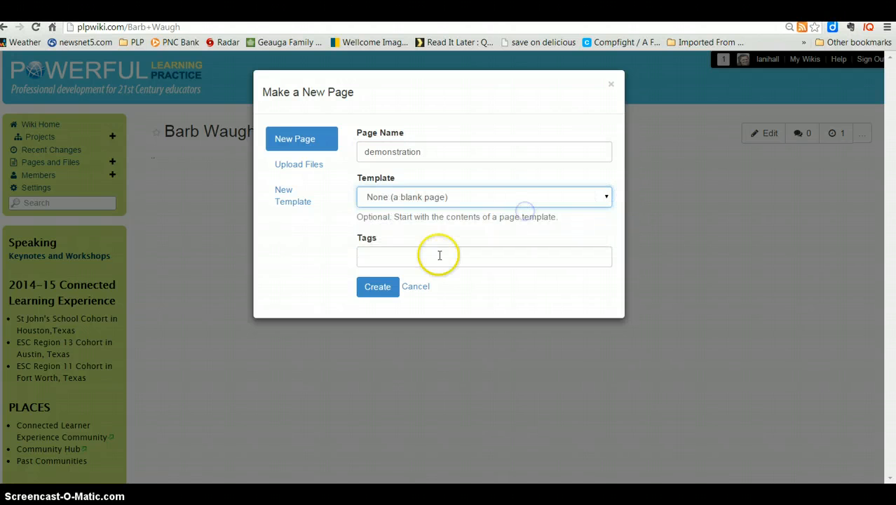
left_click(366, 290)
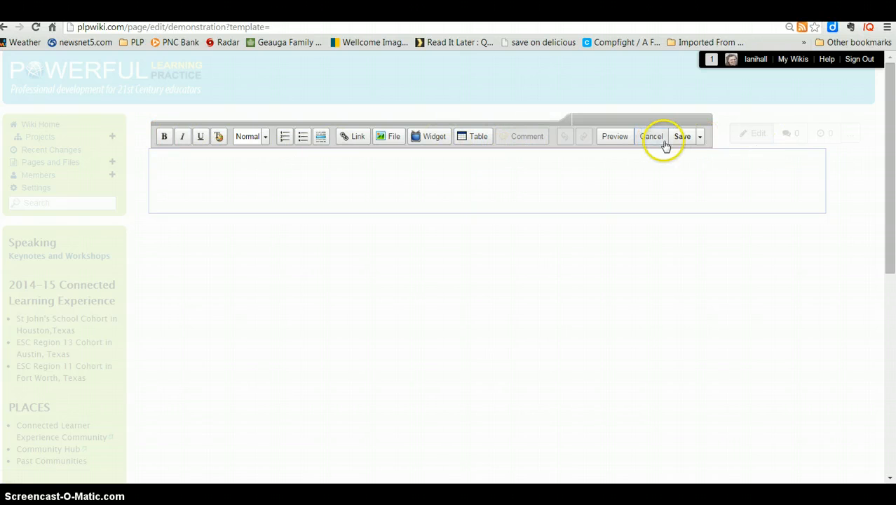
Enter the line "This is a test!" on the demonstration page and make it bold, italic and underlined
left_click(224, 156)
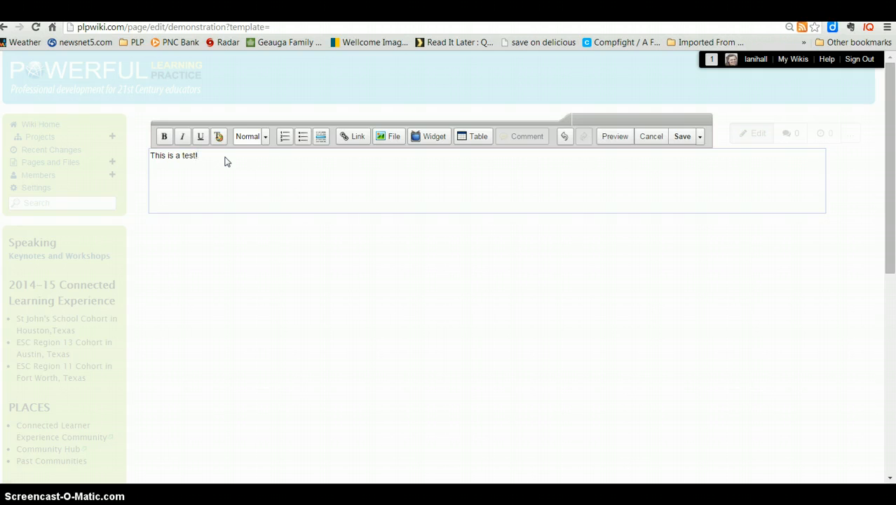
key("BackSpace")
left_click_drag(208, 154, 141, 152)
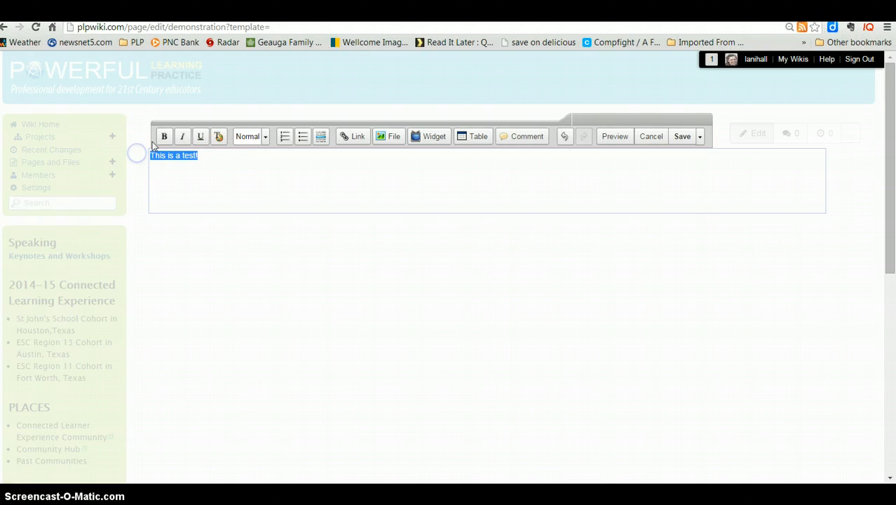
left_click(162, 137)
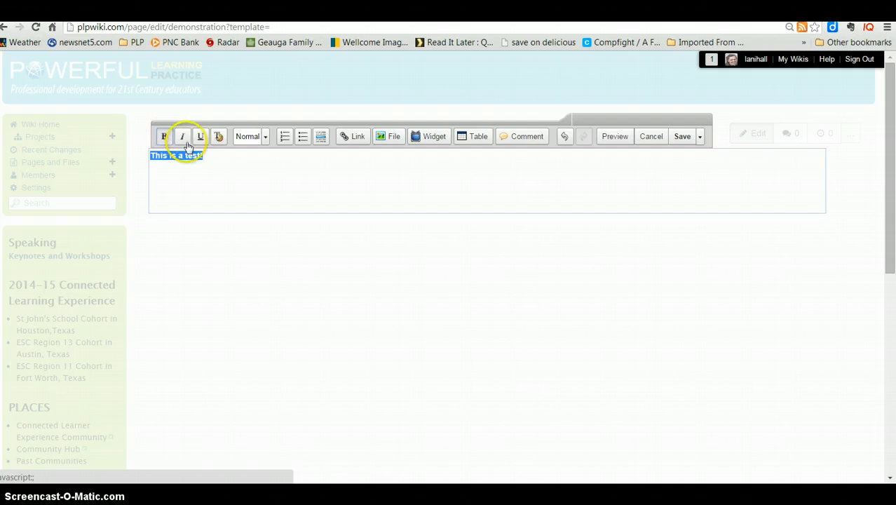
left_click(183, 136)
left_click(201, 137)
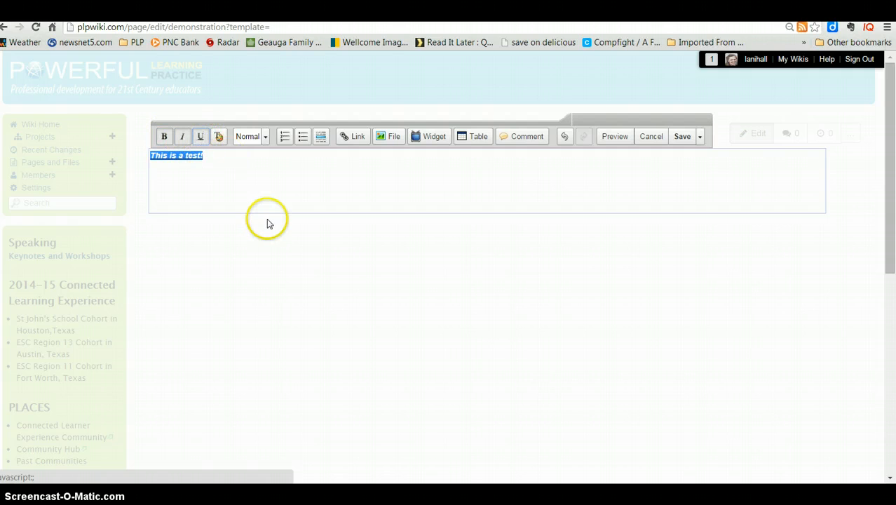
Apply Center alignment to the "This is a test!" line through the text's color and style settings
left_click(219, 136)
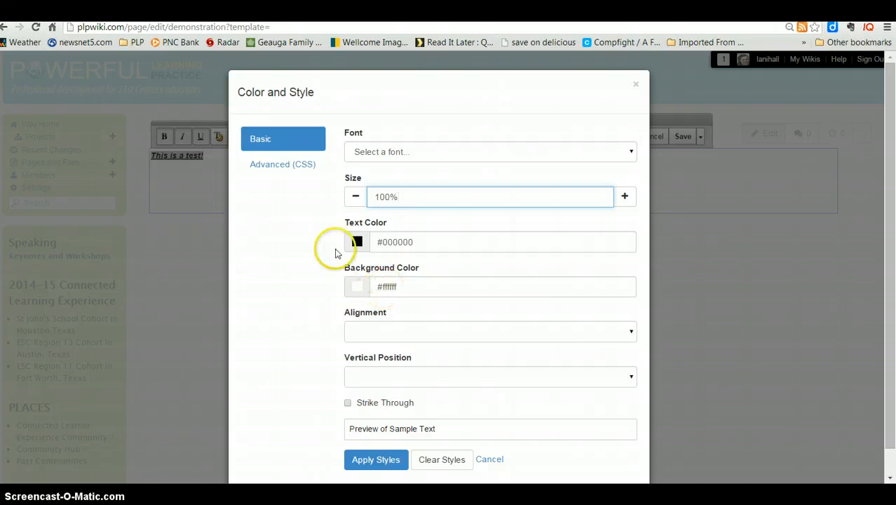
left_click(633, 333)
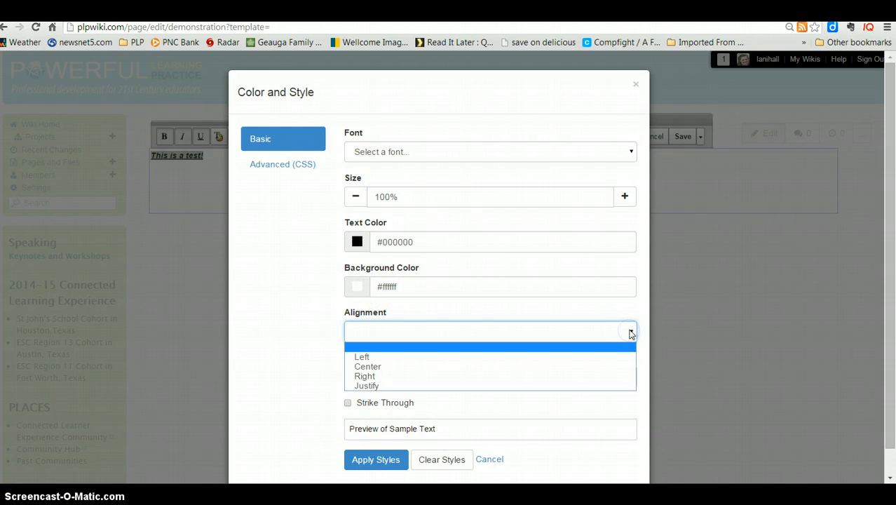
left_click(586, 366)
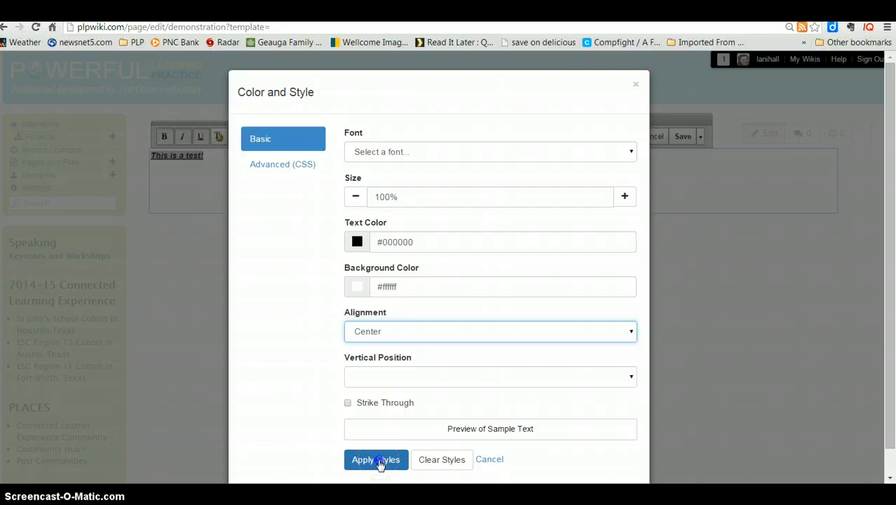
left_click(377, 460)
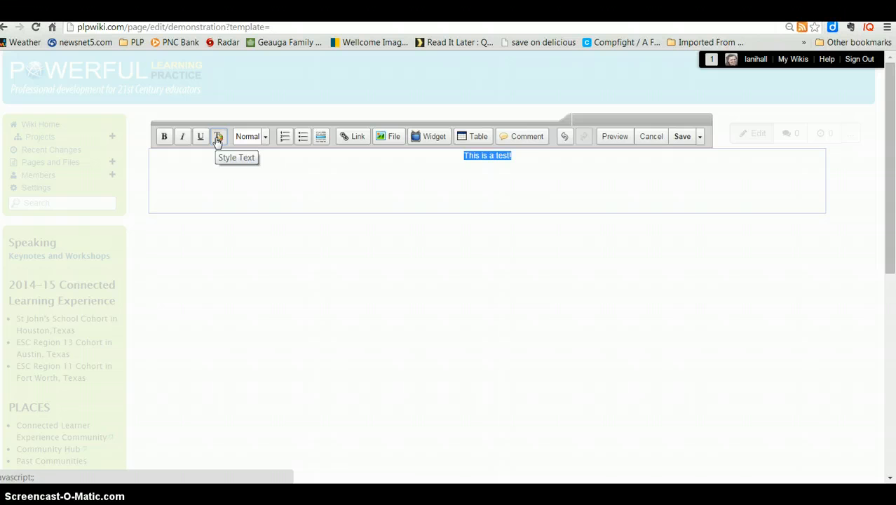
Format "This is a test!" as a level 1 heading and add the line "how to embed an image" below it
left_click(541, 156)
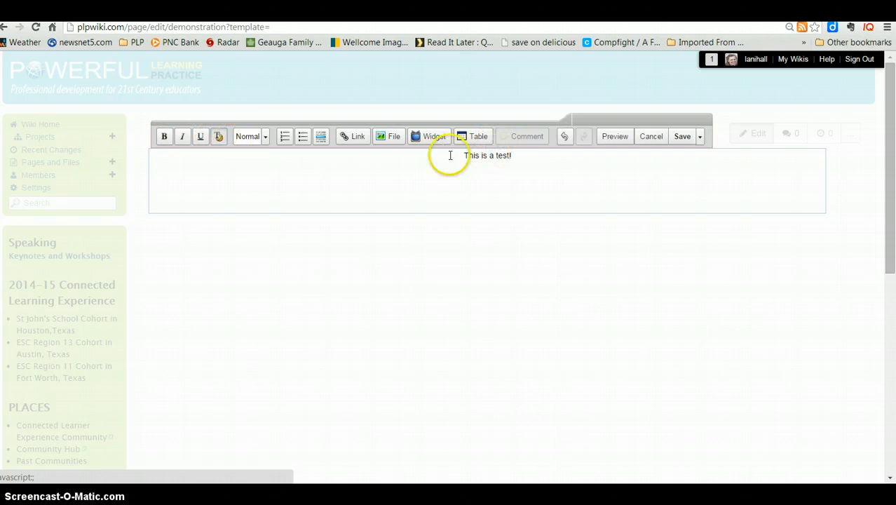
left_click(266, 137)
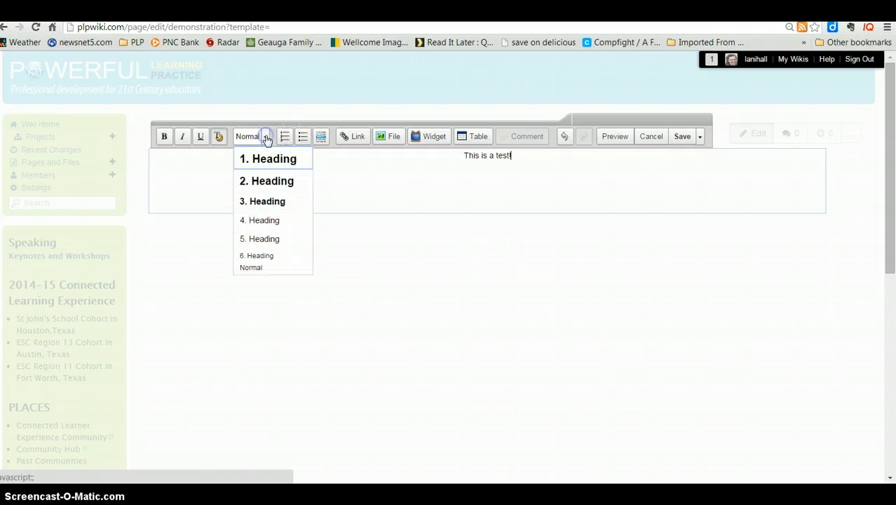
left_click(266, 161)
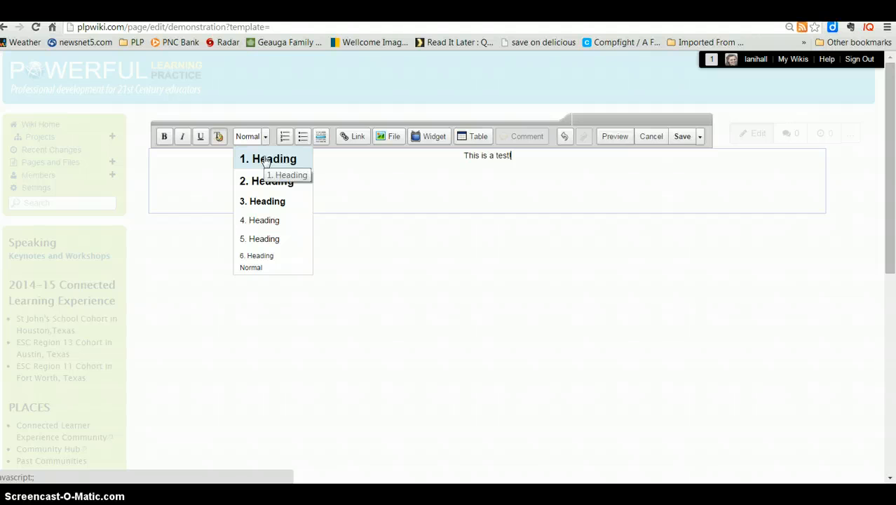
left_click(265, 161)
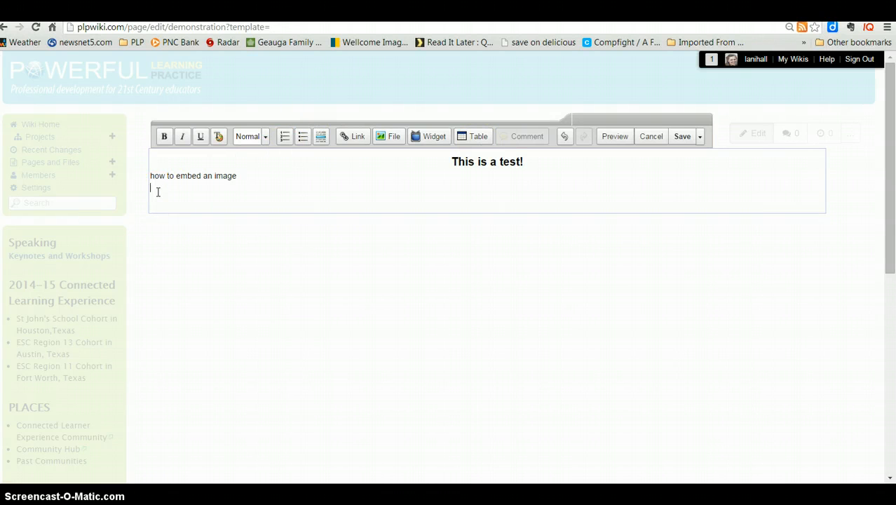
Upload the digital citizen image from the Downloads folder and insert it below the "how to embed an image" line
left_click(391, 138)
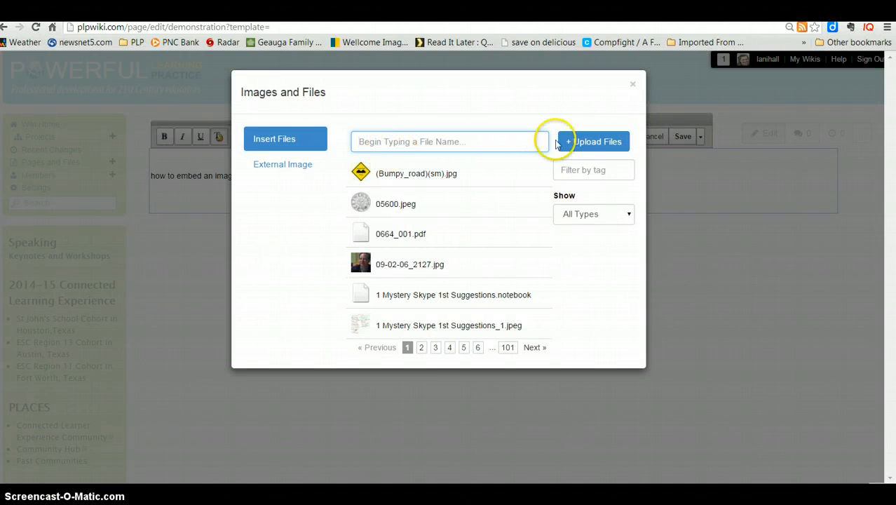
left_click(595, 143)
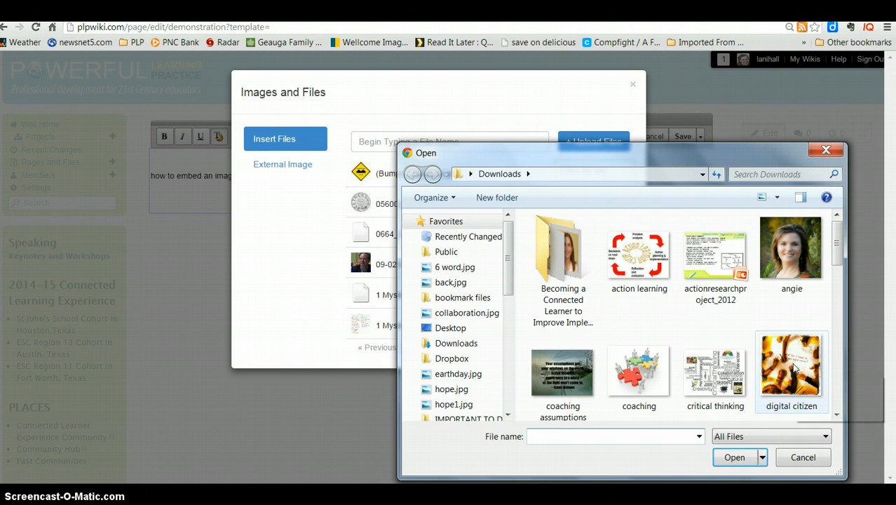
double_click(795, 369)
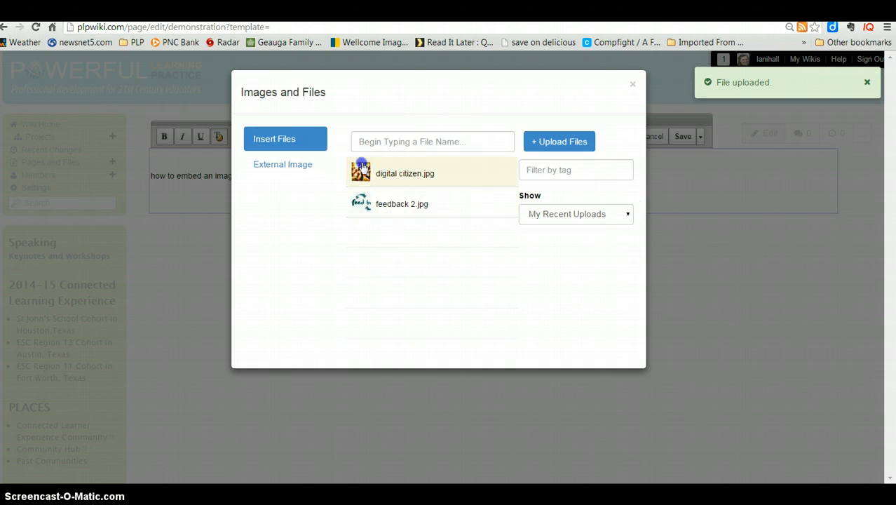
left_click(382, 179)
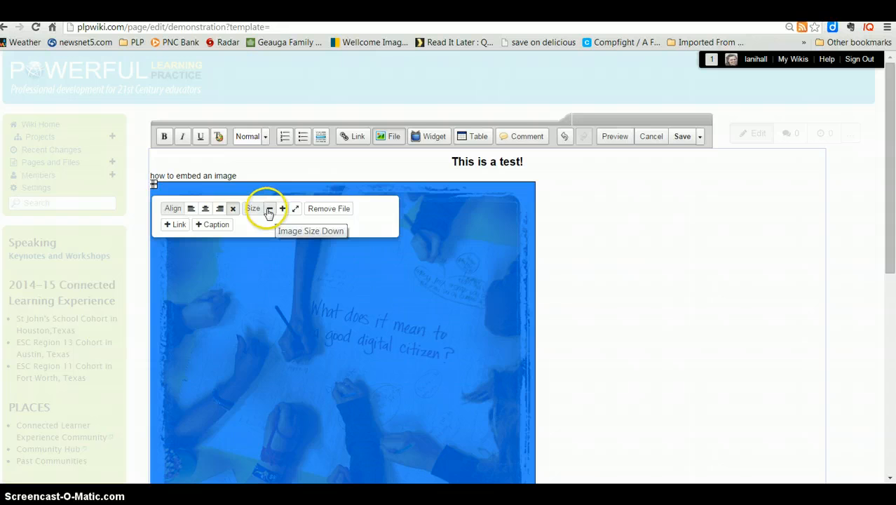
Shrink the digital citizen image by three size steps and align it to the center of the page
left_click(268, 211)
left_click(269, 211)
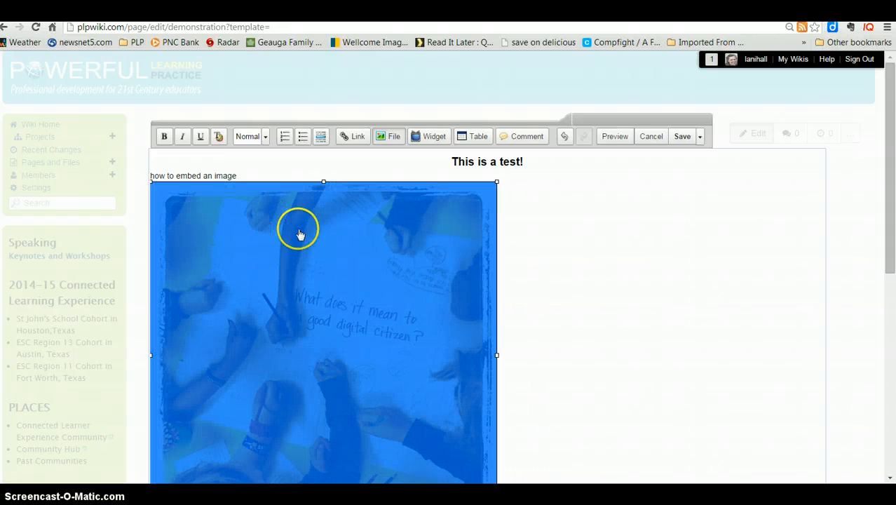
scroll(465, 264, "down", 1)
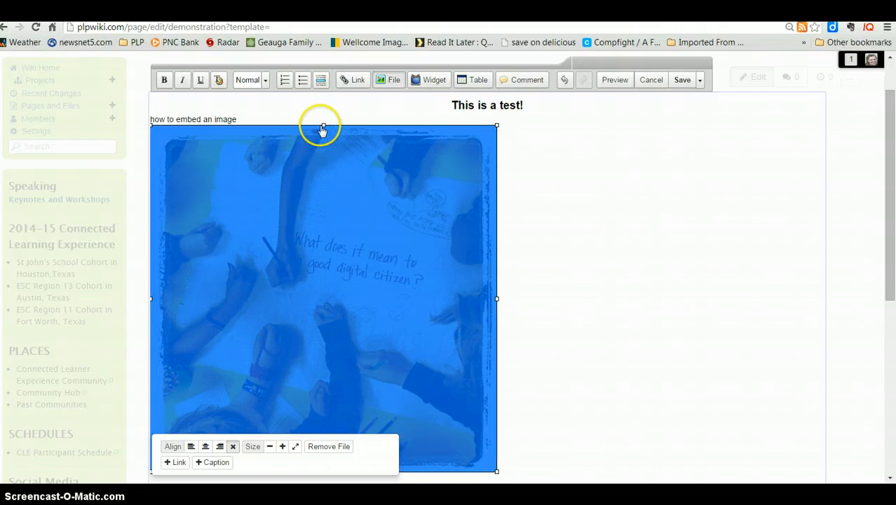
left_click(270, 447)
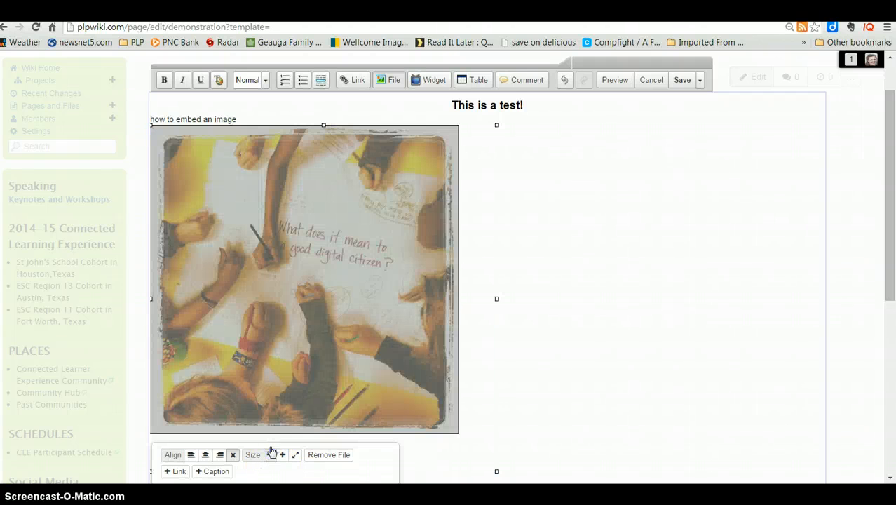
left_click(270, 455)
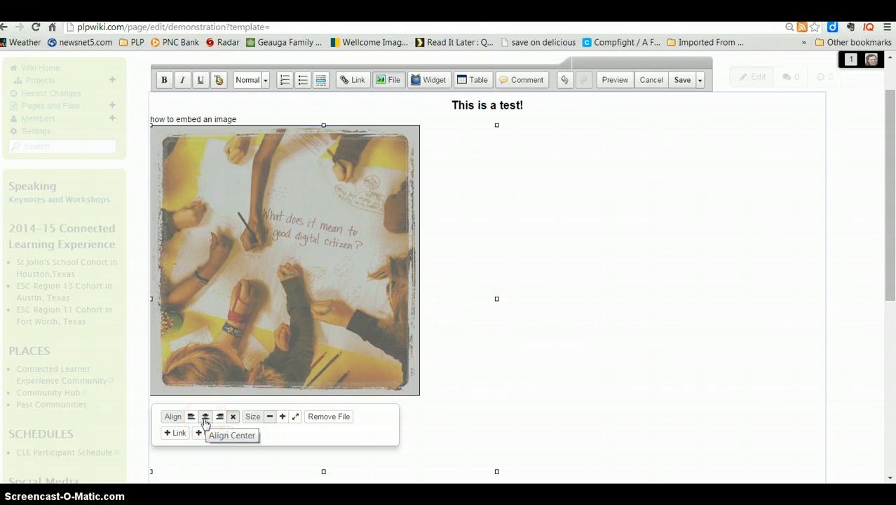
left_click(205, 418)
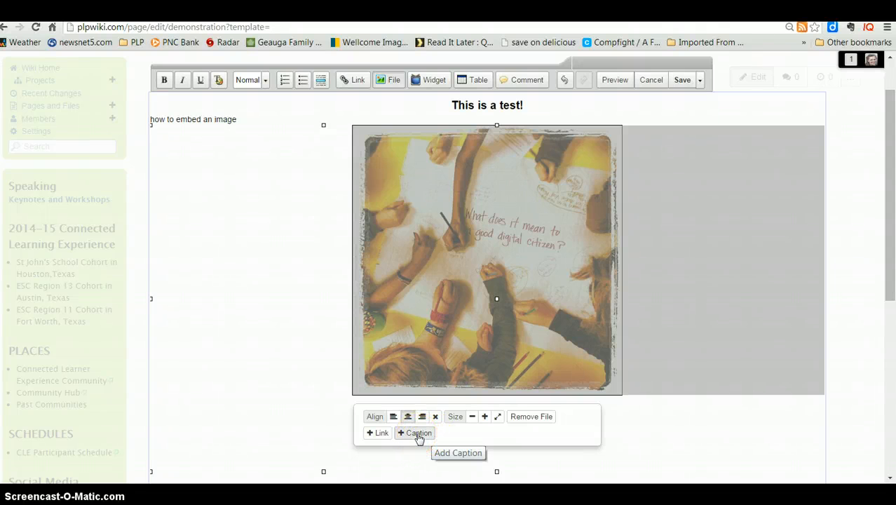
Add the caption "image source" to the centered digital citizen image and deselect the image
left_click(418, 434)
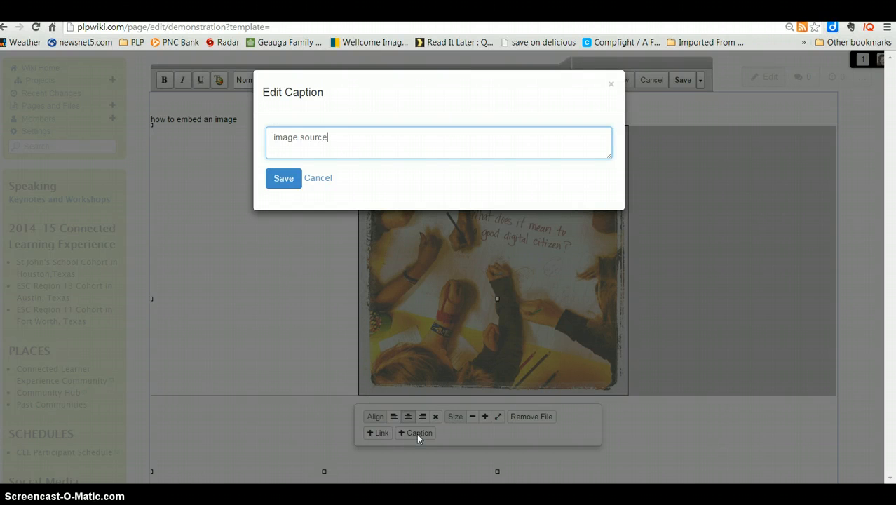
left_click(284, 179)
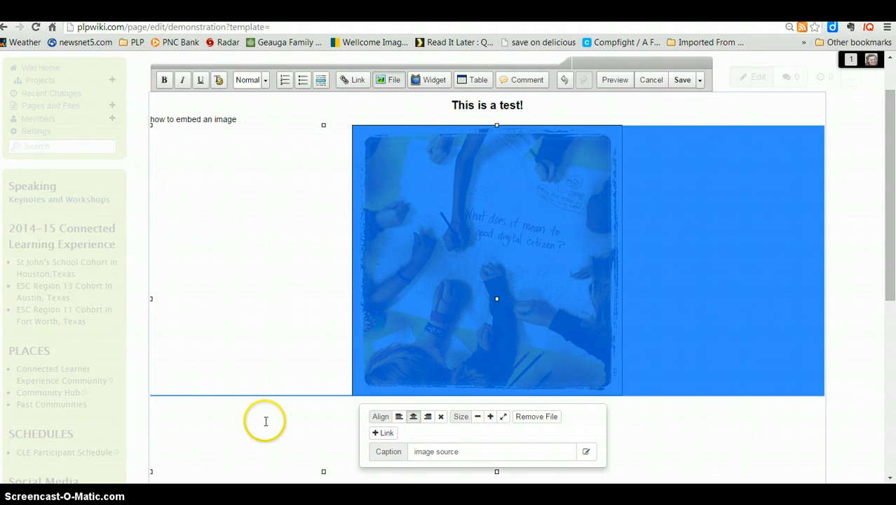
left_click(665, 435)
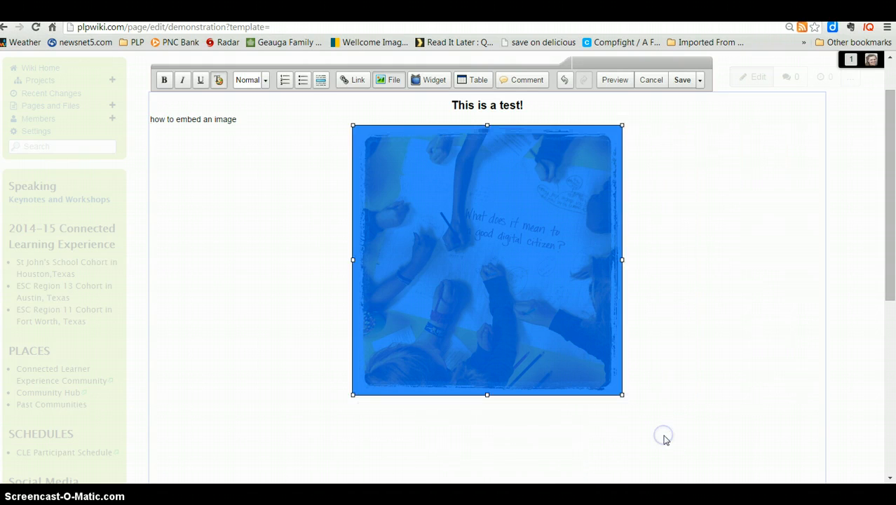
left_click(152, 337)
left_click(250, 318)
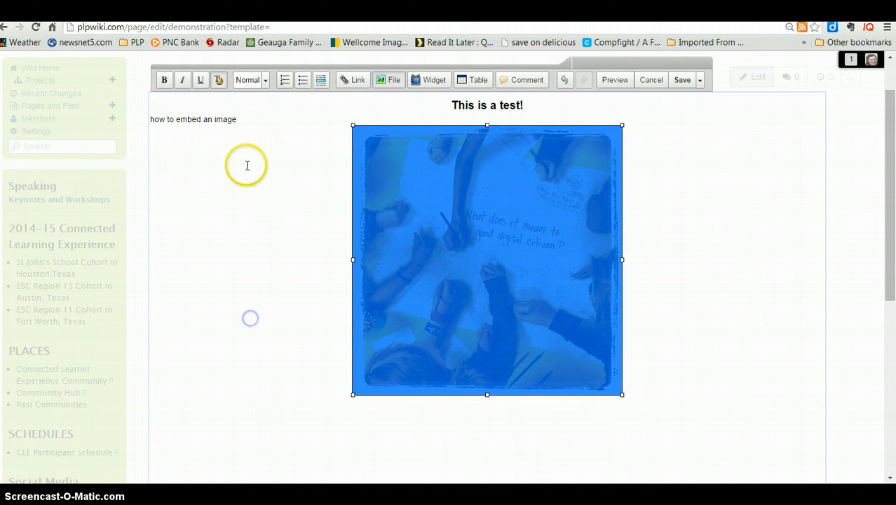
left_click(251, 118)
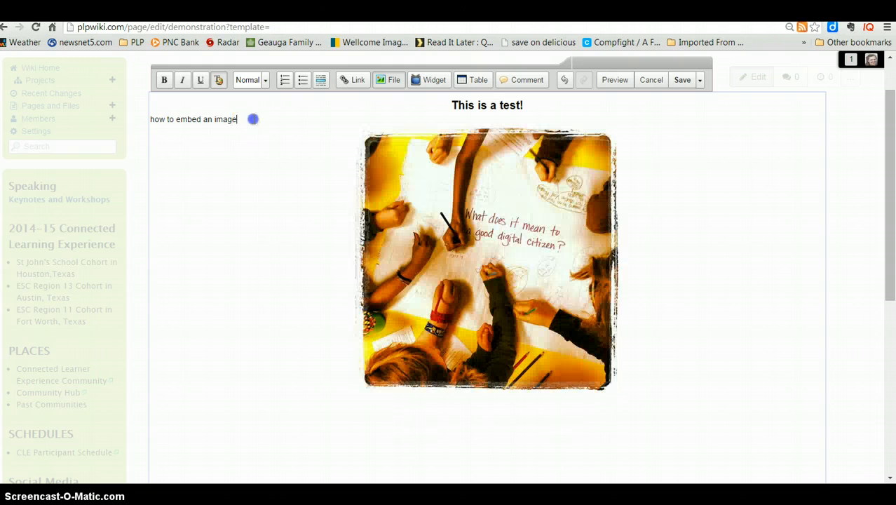
left_click(282, 331)
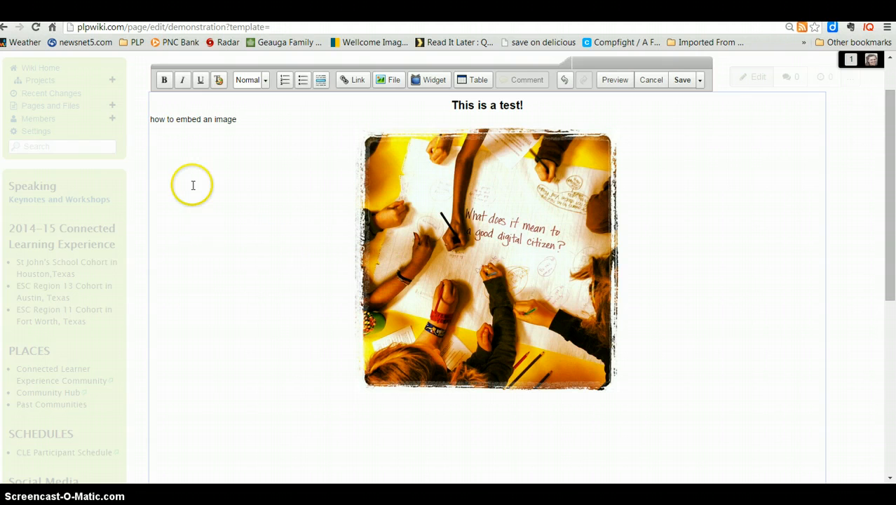
Start a web address link on the words "embed an image" in the line above the image
left_click(237, 120)
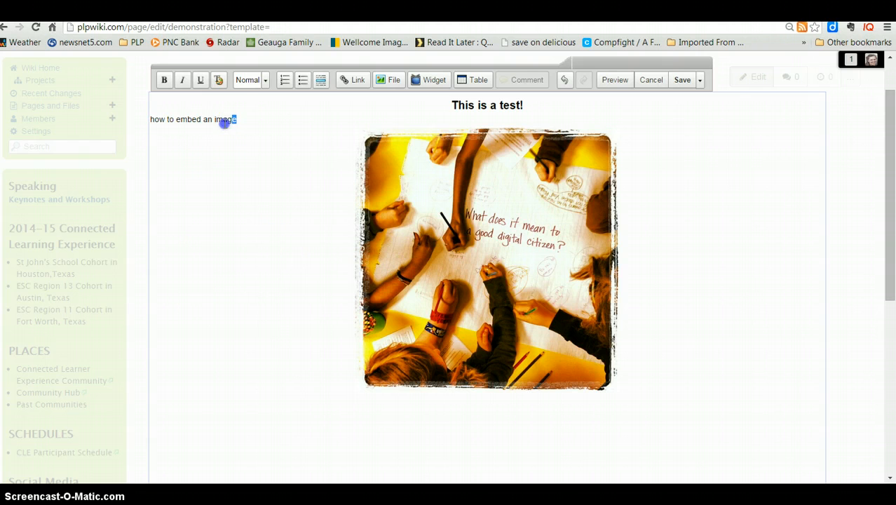
left_click_drag(224, 121, 175, 120)
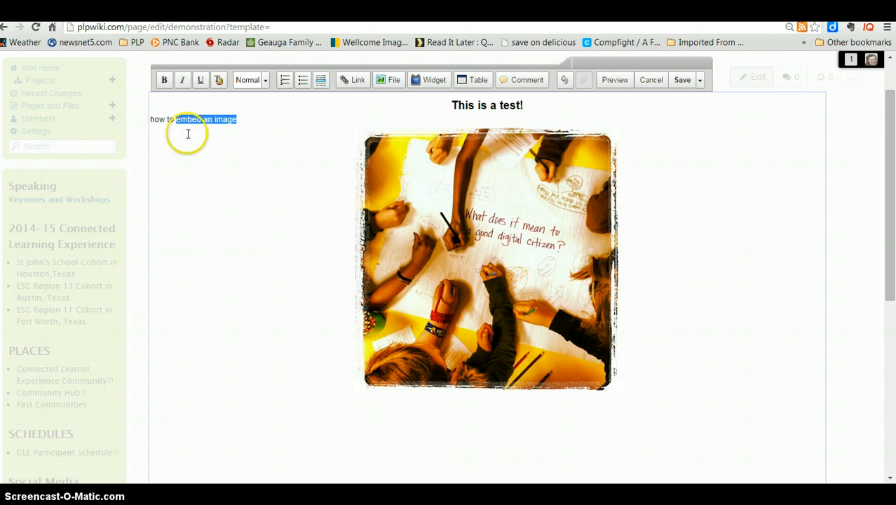
left_click(357, 81)
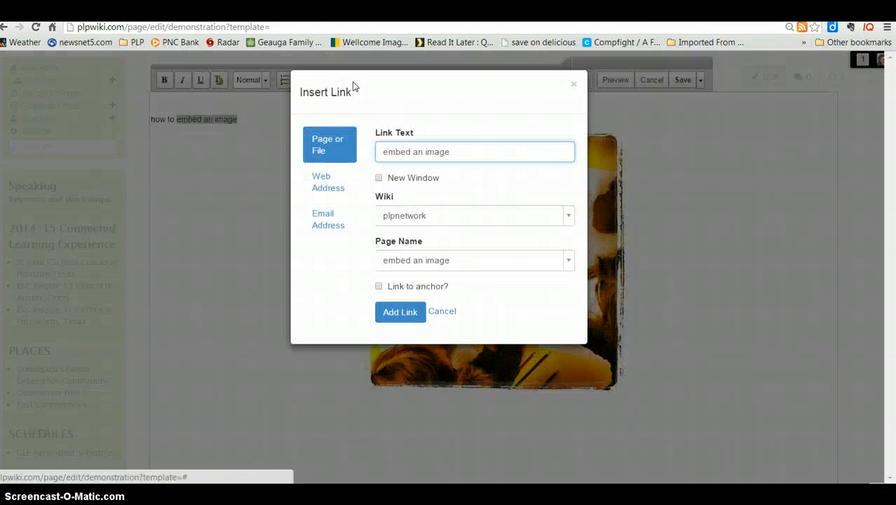
left_click(318, 140)
left_click(419, 153)
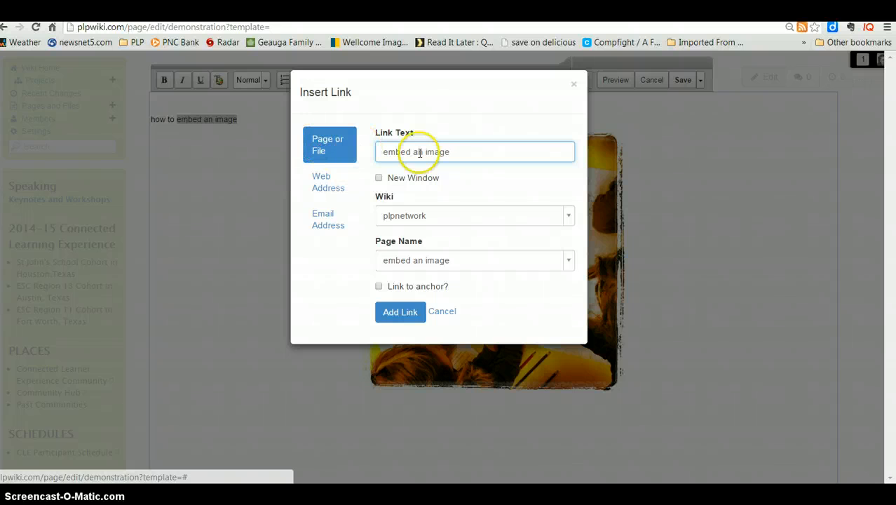
left_click(320, 184)
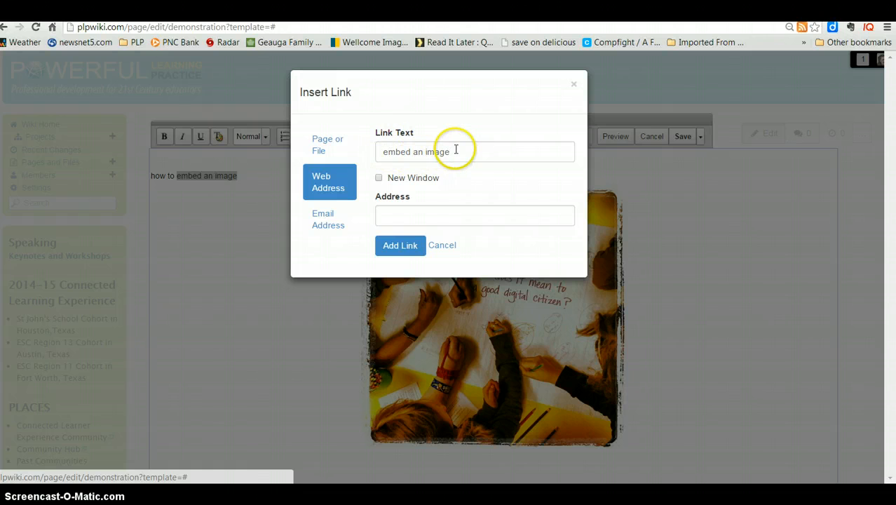
Copy the URL of the "St John's School Cohort in Houston" page, use it as the link's address and add the link
left_click(389, 216)
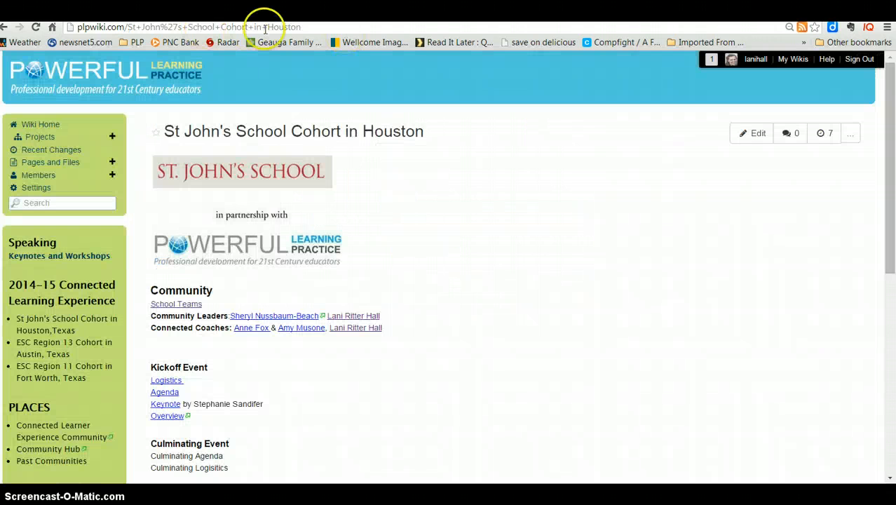
left_click(317, 26)
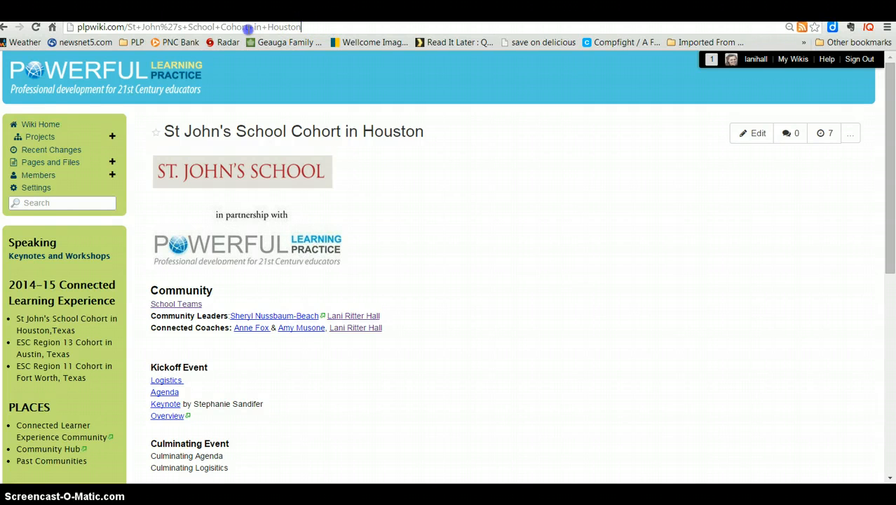
left_click_drag(247, 28, 73, 42)
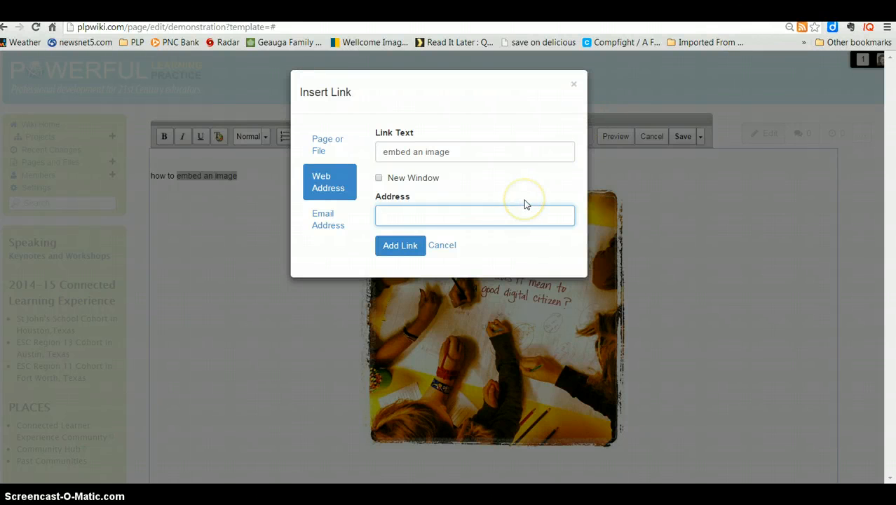
key("ctrl+v")
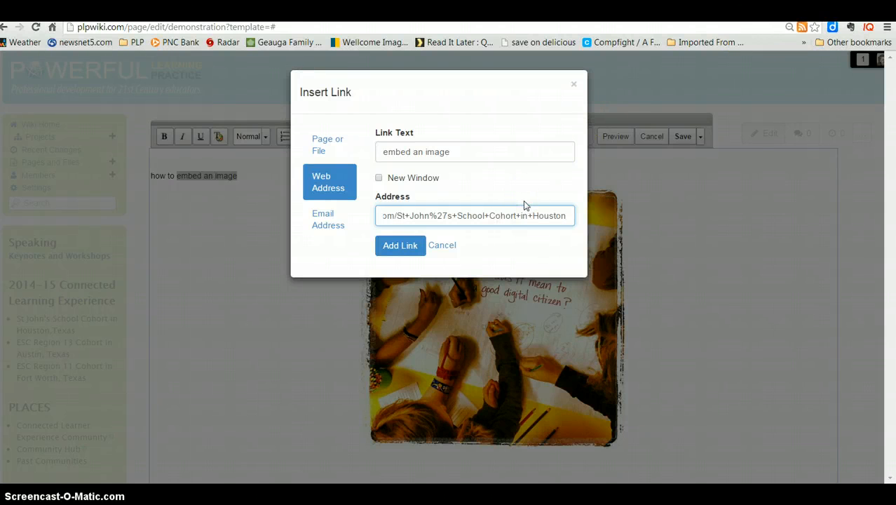
left_click(397, 248)
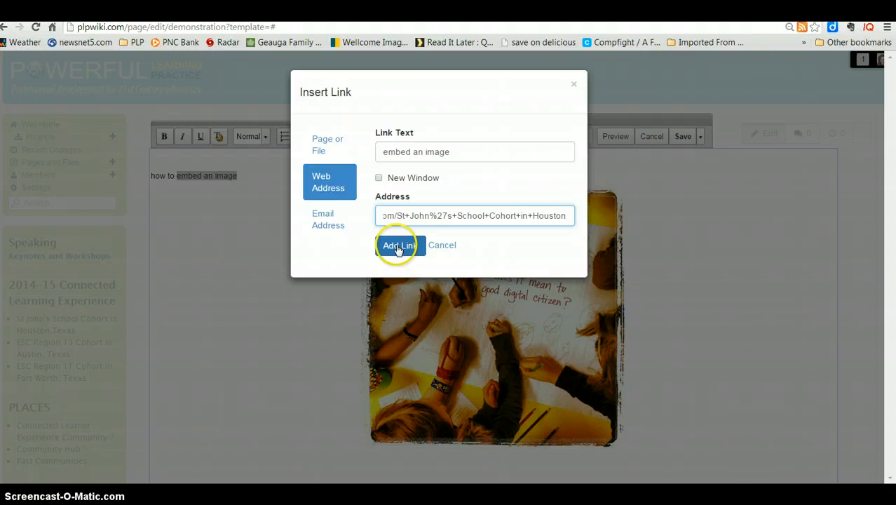
left_click(398, 247)
left_click(246, 248)
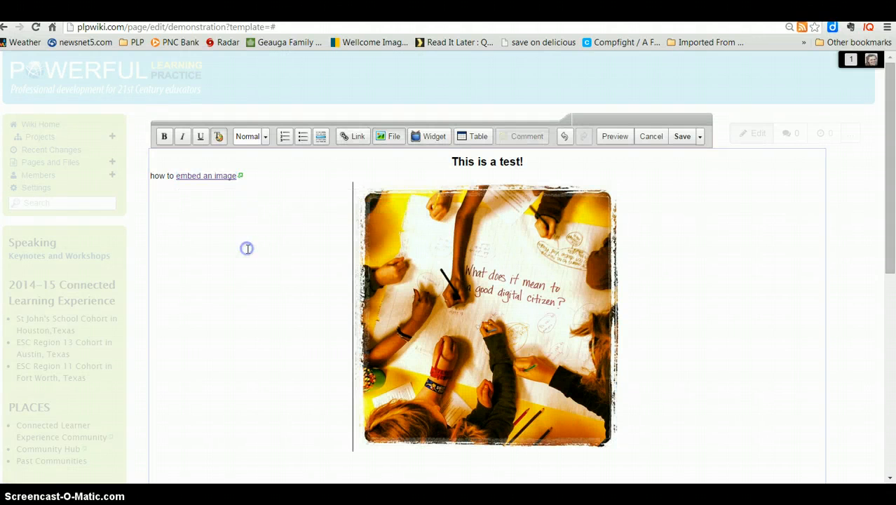
left_click(252, 250)
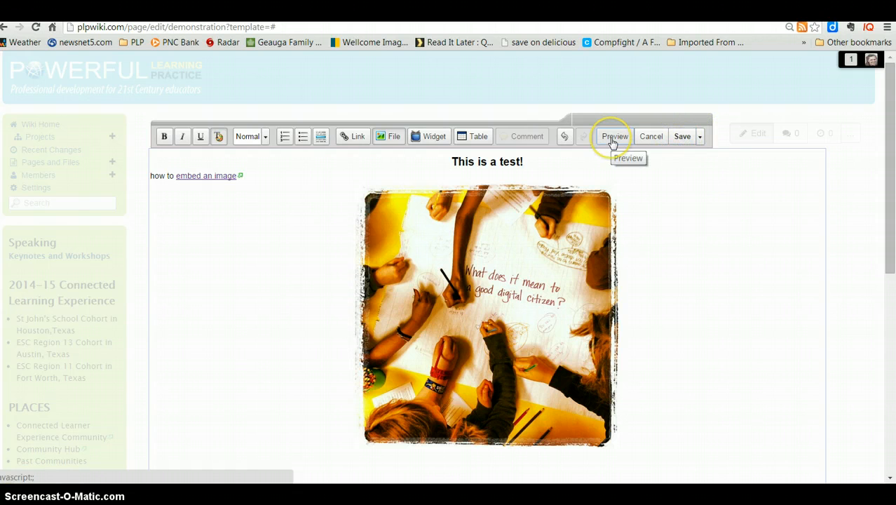
Save the demonstration page and test its "embed an image" link, returning to the demonstration page
left_click(684, 141)
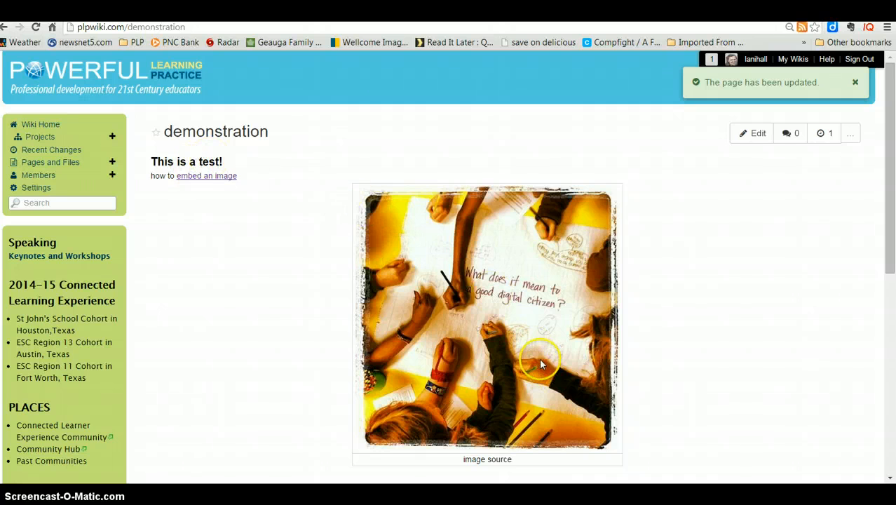
left_click(211, 178)
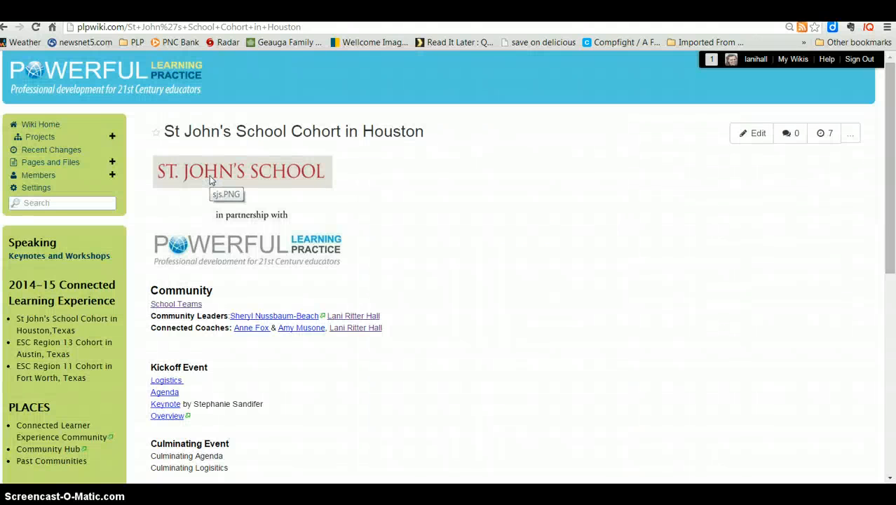
left_click(3, 28)
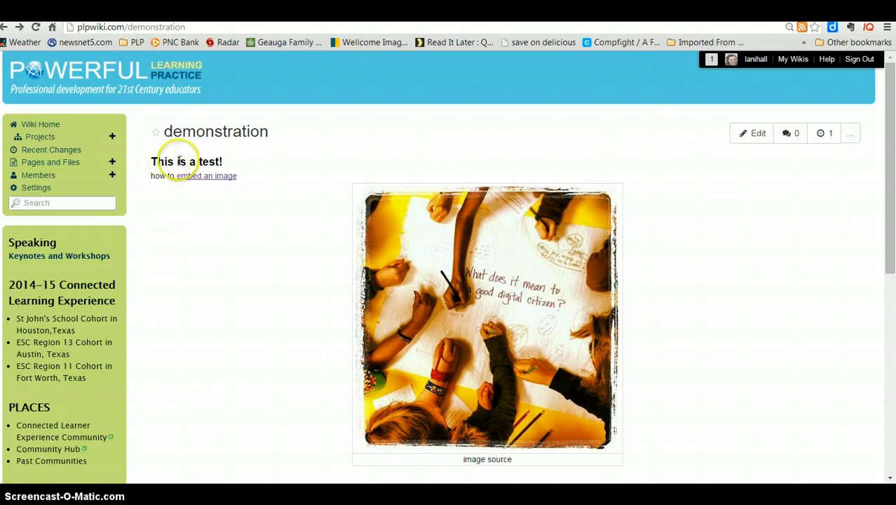
Reopen the demonstration page for editing and review the heading levels, Color and Style, and Insert Link options without applying any
left_click(754, 134)
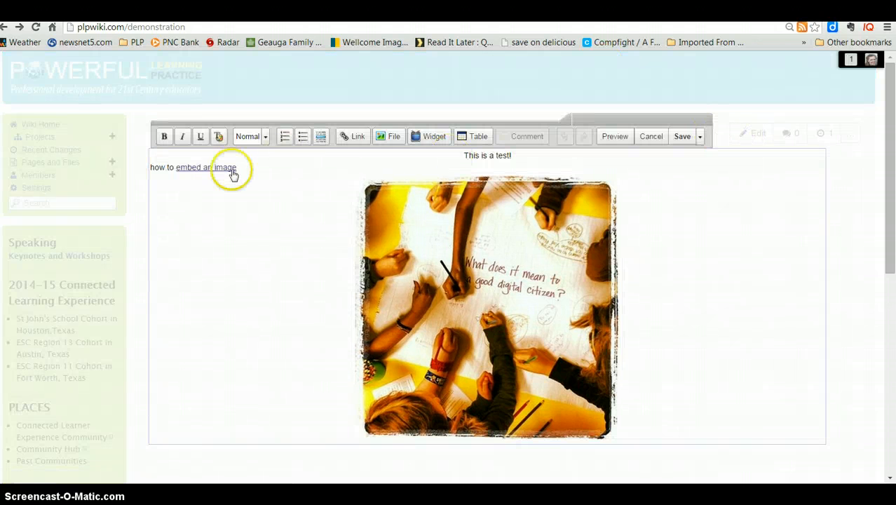
left_click(264, 138)
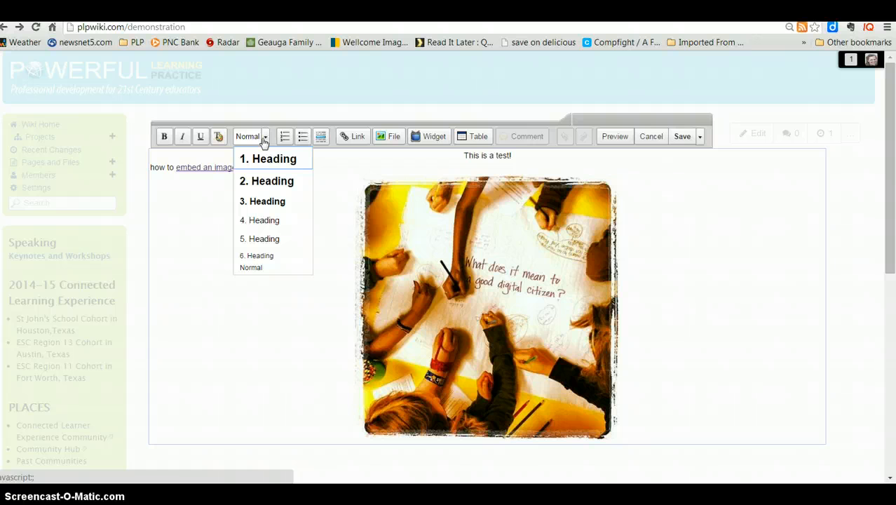
left_click(217, 136)
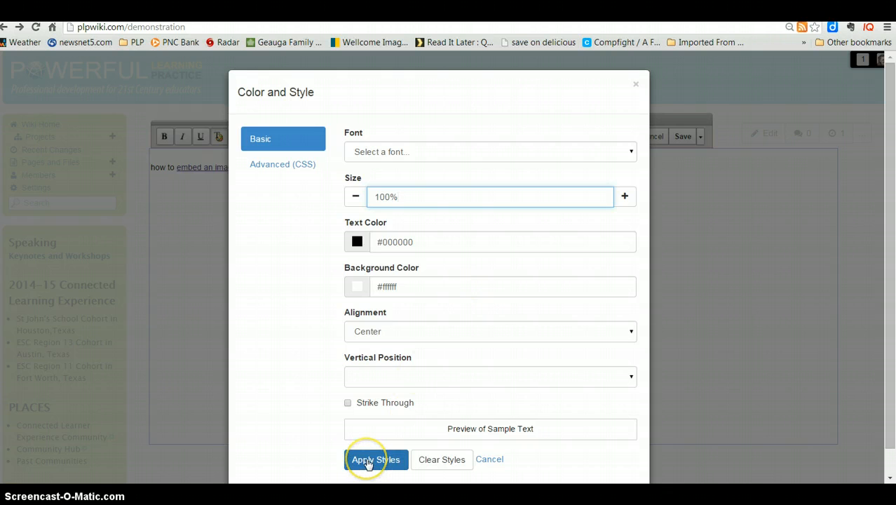
left_click(489, 460)
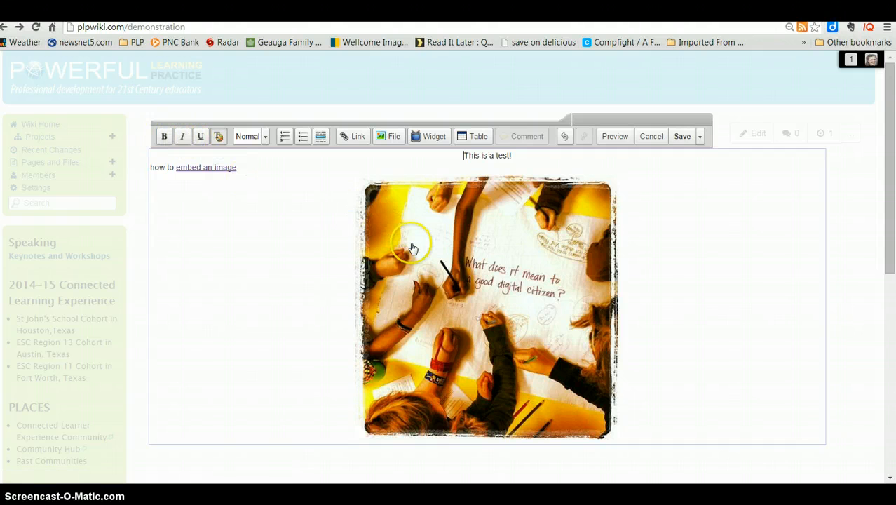
left_click(351, 136)
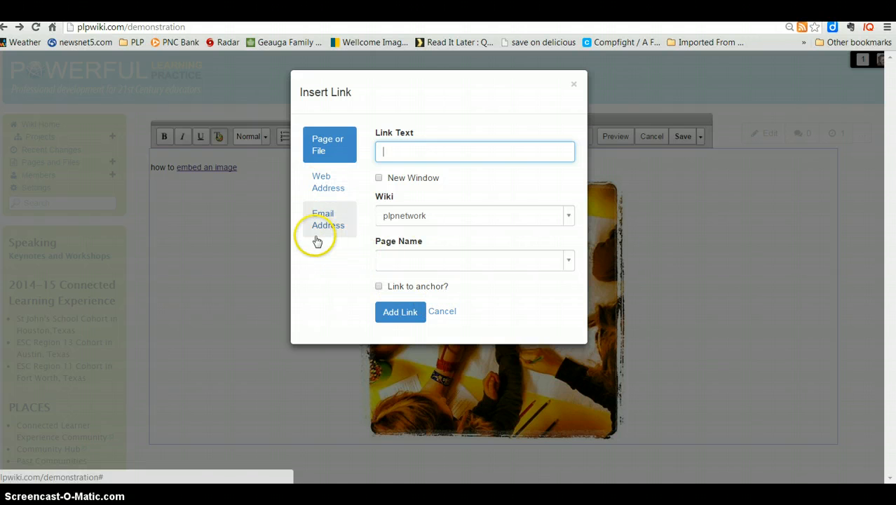
left_click(442, 312)
left_click(335, 310)
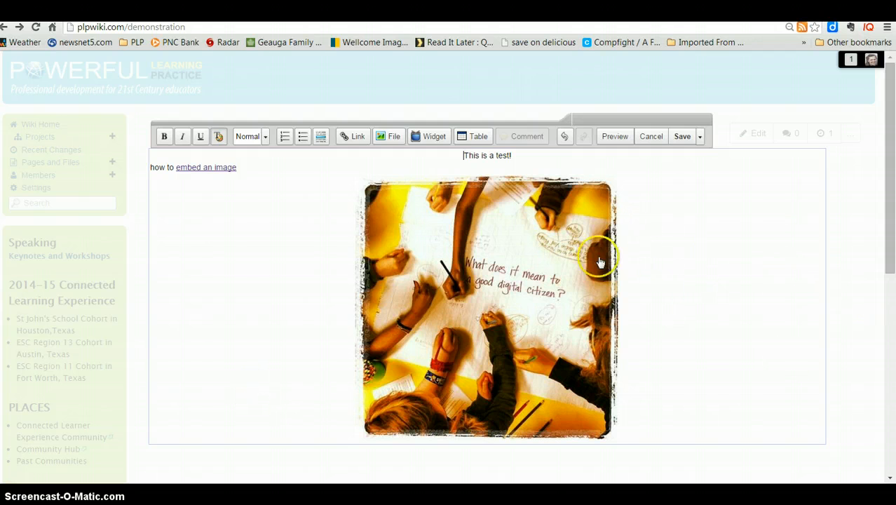
Try out a spelled-out e-mail address on a new line below "how to embed an image" and delete it
left_click(269, 167)
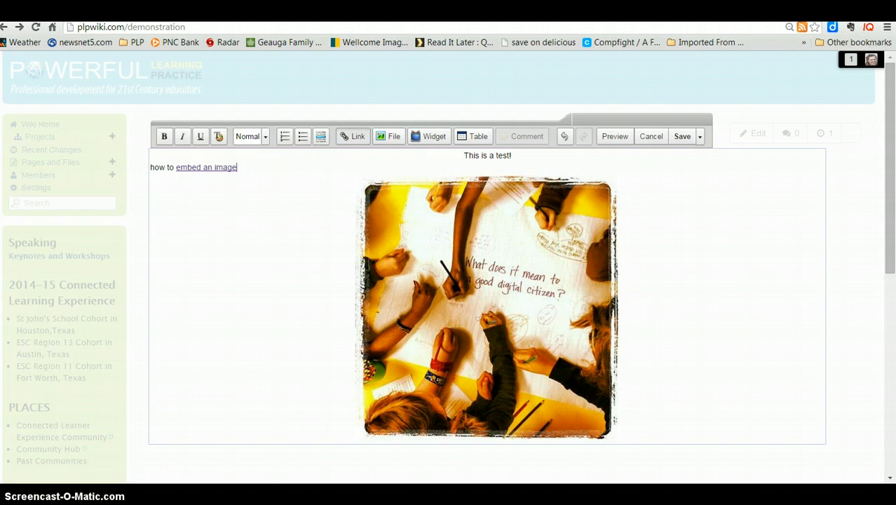
key("Return")
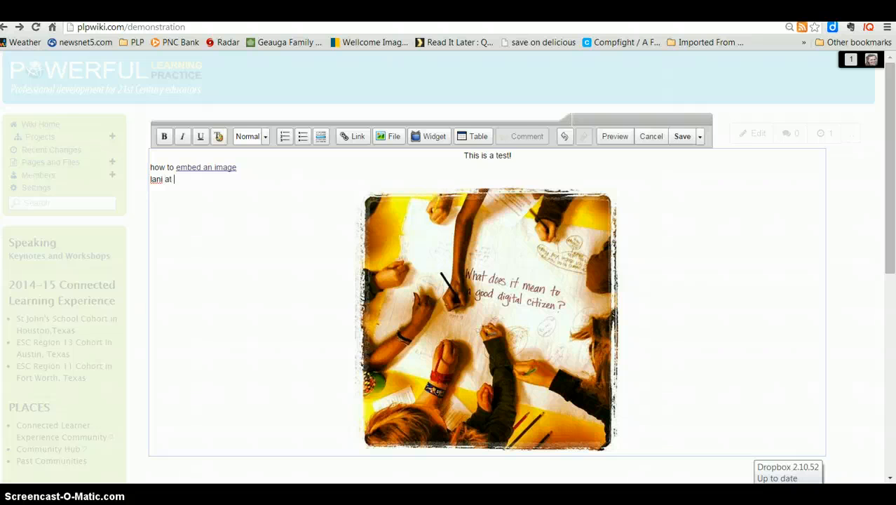
type("plpnetwork dot net")
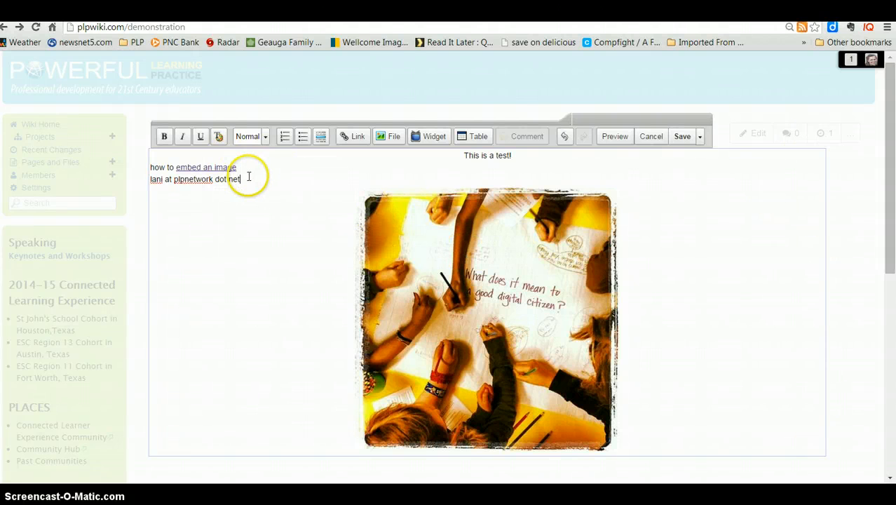
left_click_drag(242, 177, 134, 176)
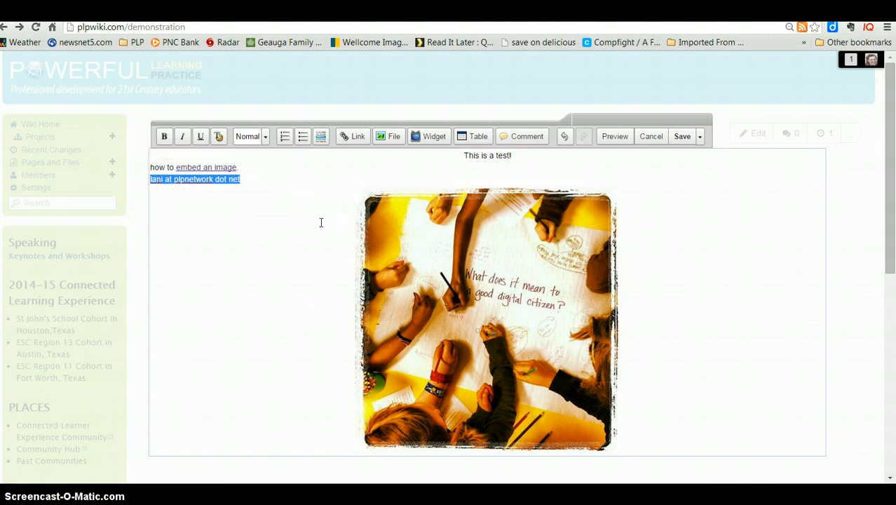
key("Delete")
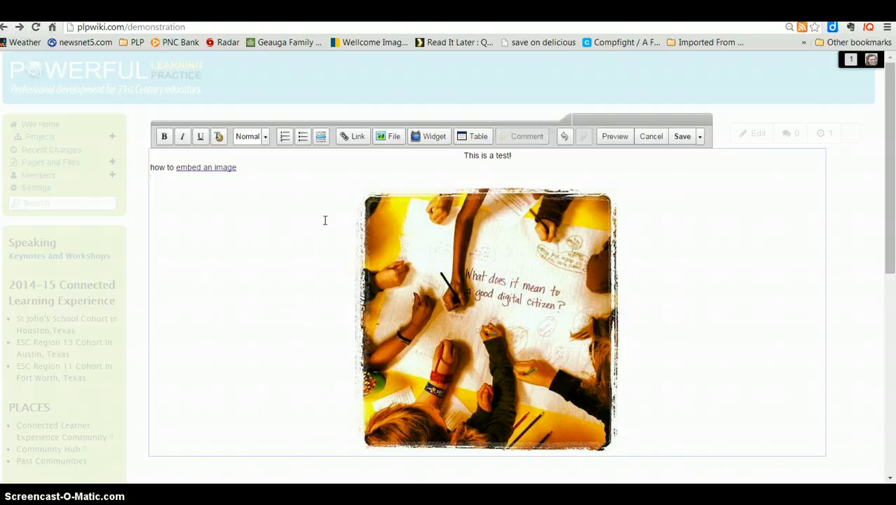
Save the demonstration page and look over the published text, image and caption
left_click(683, 136)
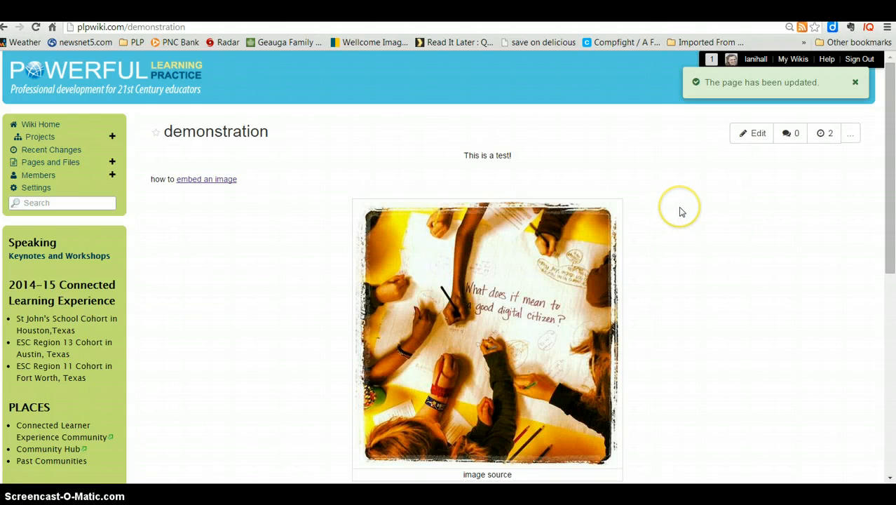
scroll(680, 211, "down", 2)
scroll(683, 212, "up", 2)
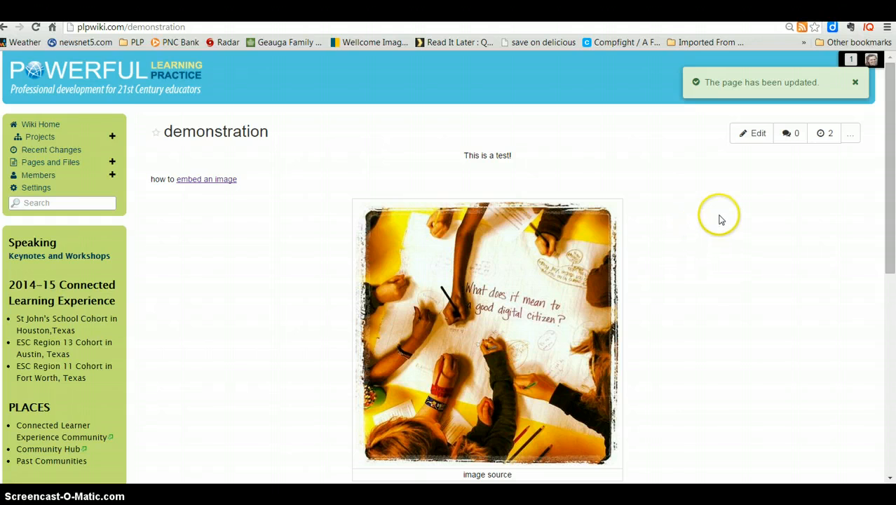
scroll(719, 219, "down", 1)
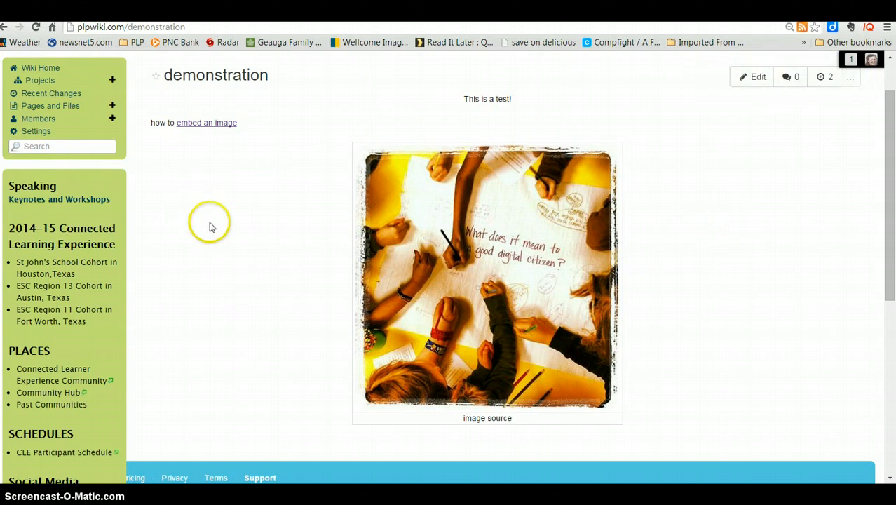
Go to the "St John's School Cohort in Houston" page and open its School Teams page
left_click(46, 267)
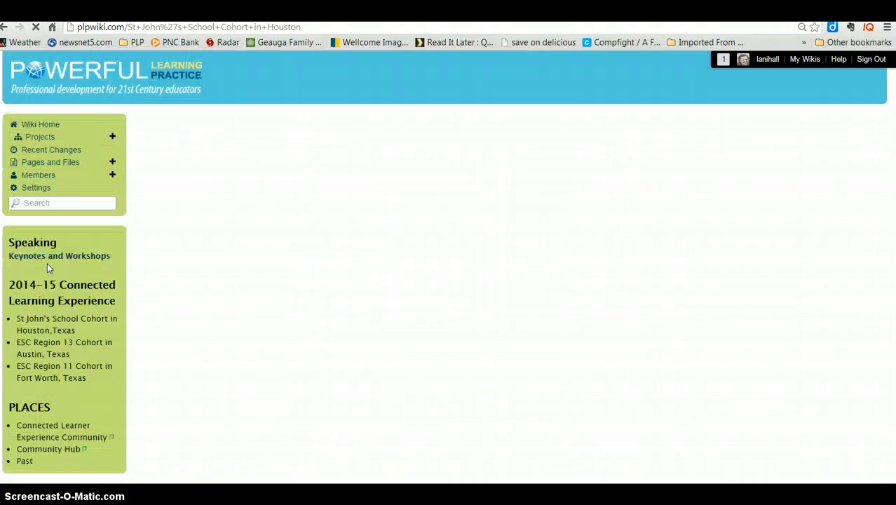
left_click(185, 307)
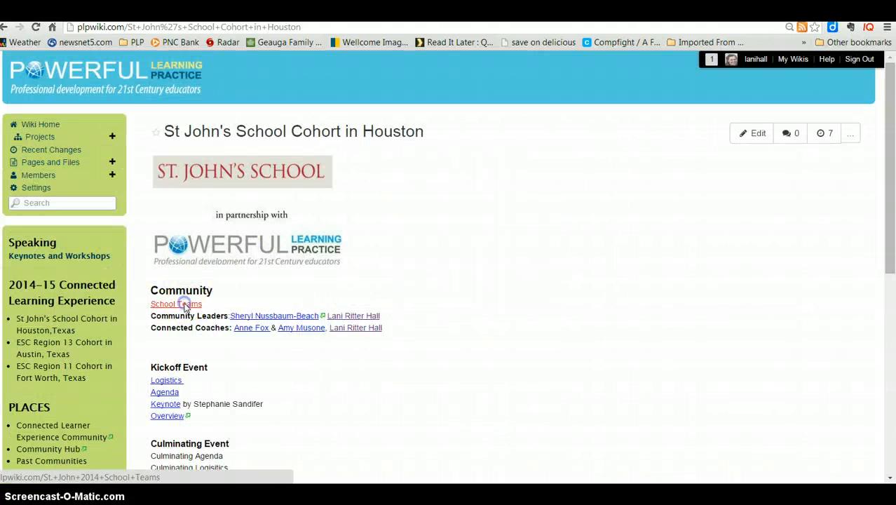